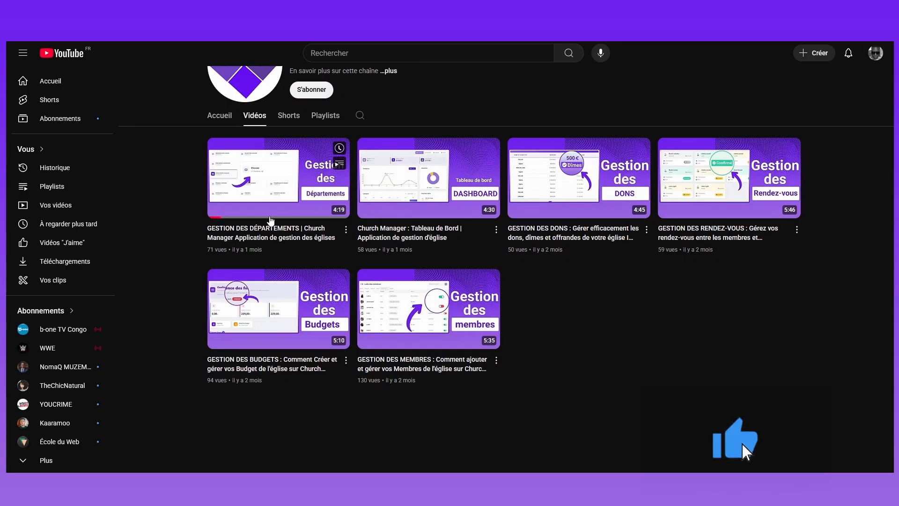
Subscribe to the Church Manager YouTube channel and choose its notification preference
scroll(269, 225, up, 3)
click(312, 234)
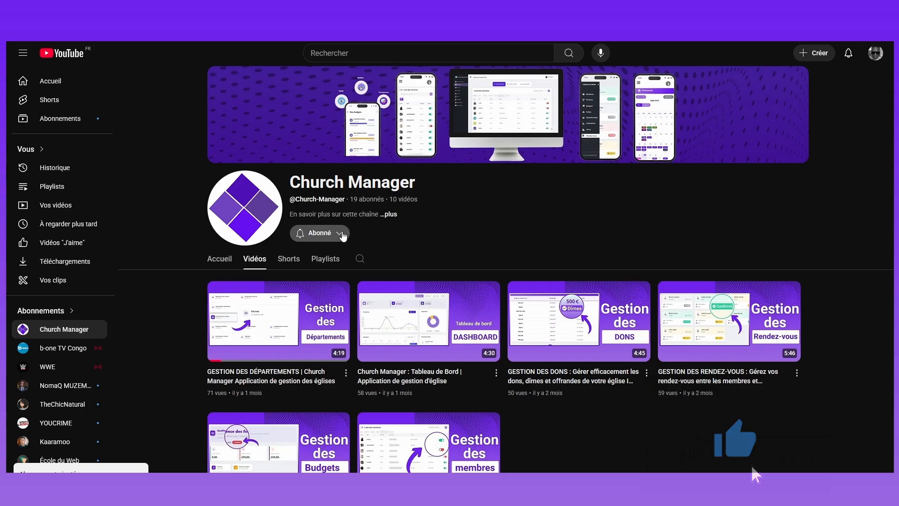
click(322, 233)
click(334, 257)
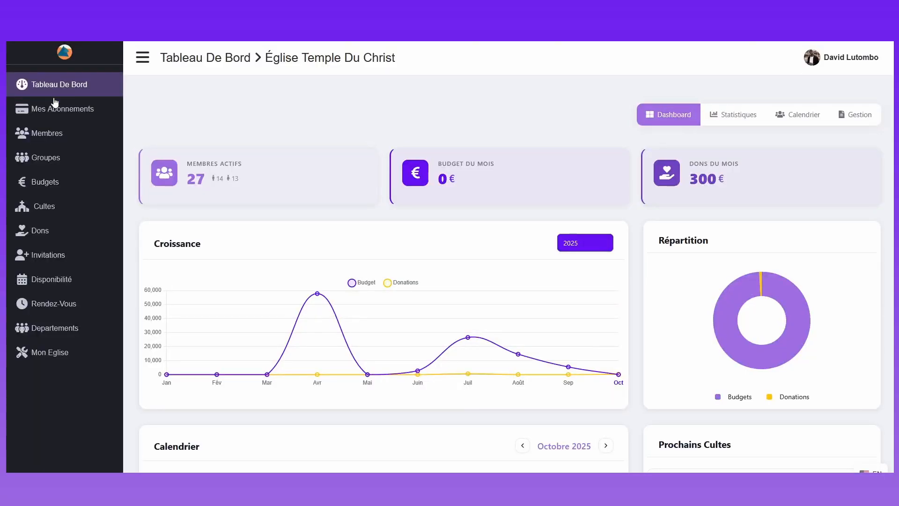
Switch to the Church Manager application and open the attendance count for the Culte dominical of 17/10/2025
click(53, 205)
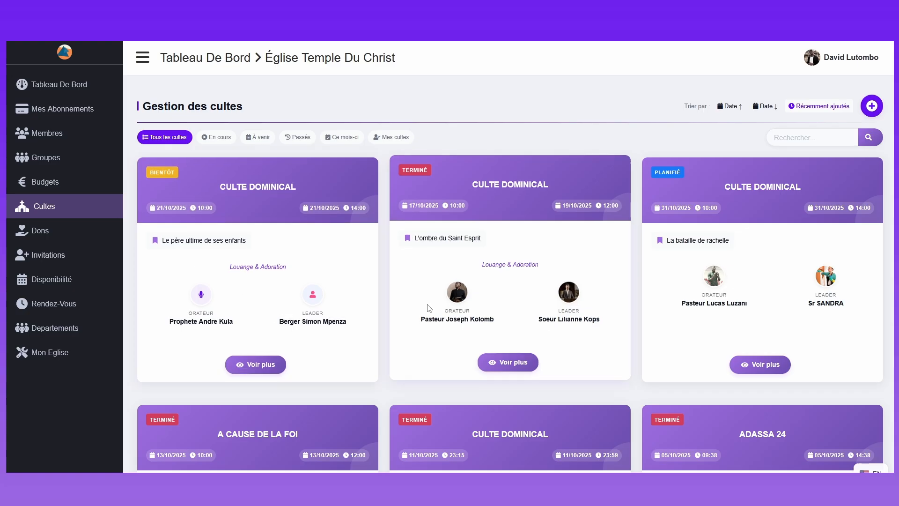
click(510, 363)
click(426, 254)
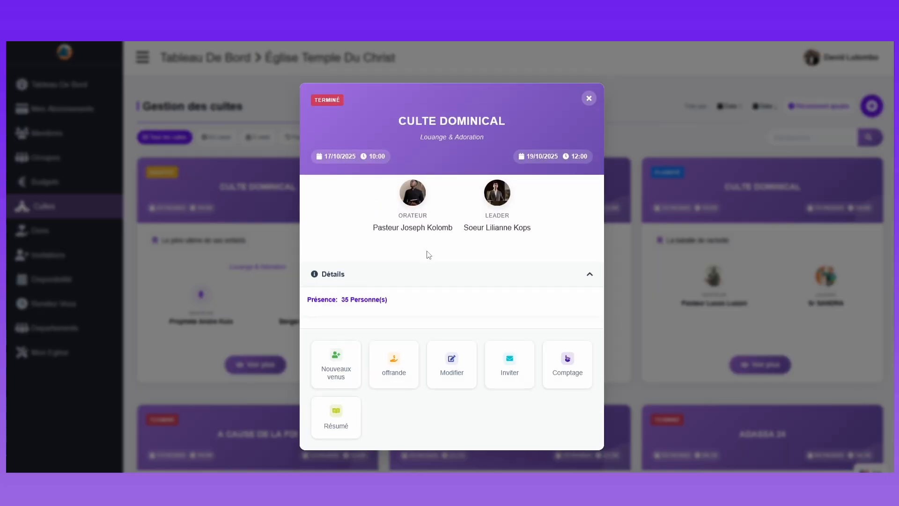
click(568, 365)
Record 12 women marked as Visiteurs in the attendance table, save the entry and check the women's count
click(300, 314)
click(227, 345)
drag(187, 355, 132, 352)
text(12)
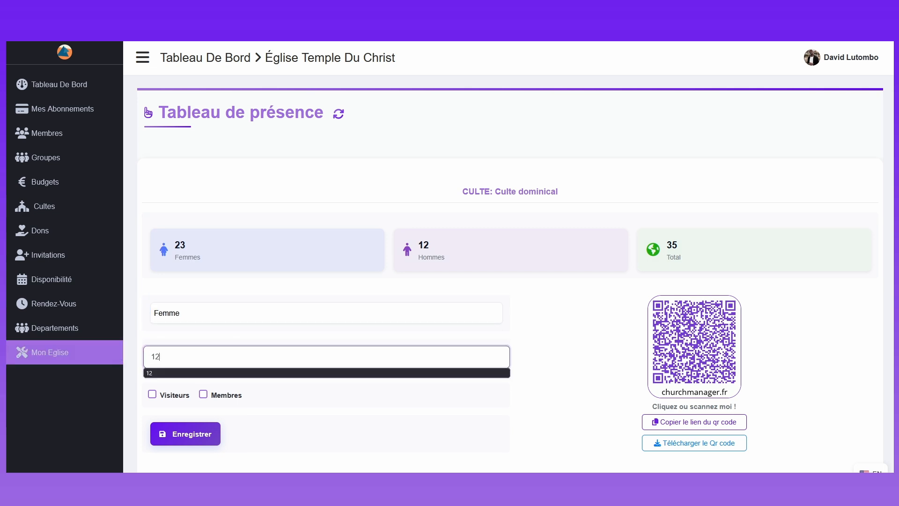
click(152, 394)
click(184, 432)
drag(327, 275, 173, 251)
Record an attendance entry for Homme marked as Membres, save it and check the men's count
click(293, 325)
click(267, 339)
click(226, 361)
click(204, 400)
click(186, 439)
double_click(496, 249)
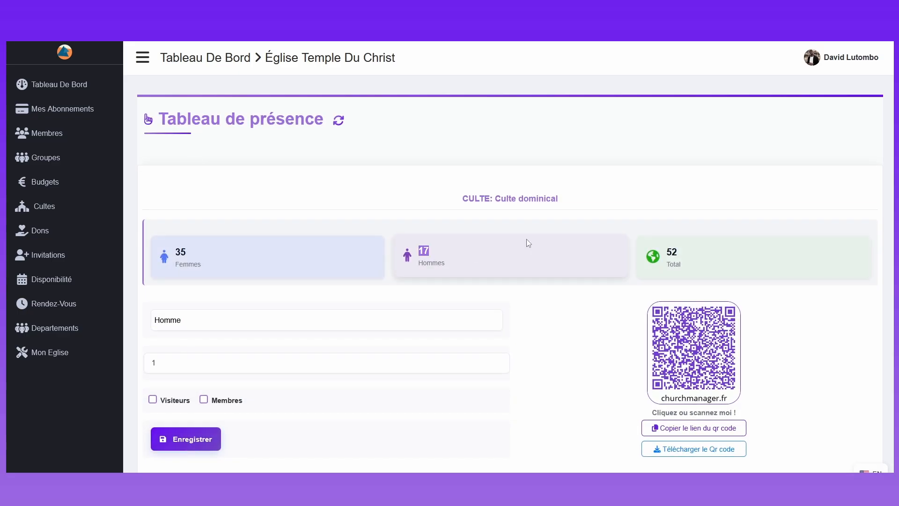
Copy the attendance QR code's link and open it in a new browser tab
scroll(495, 249, down, 1)
click(709, 422)
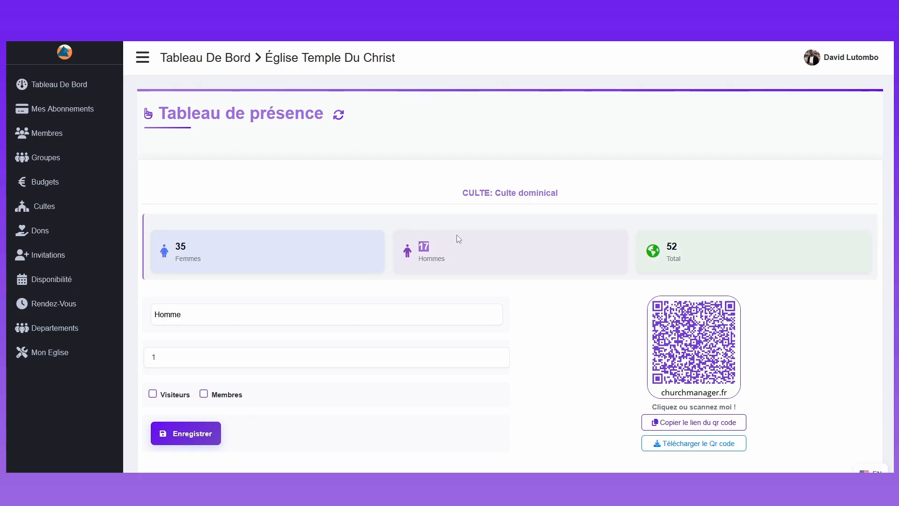
key(ctrl+t)
click(210, 22)
key(ctrl+v)
key(Return)
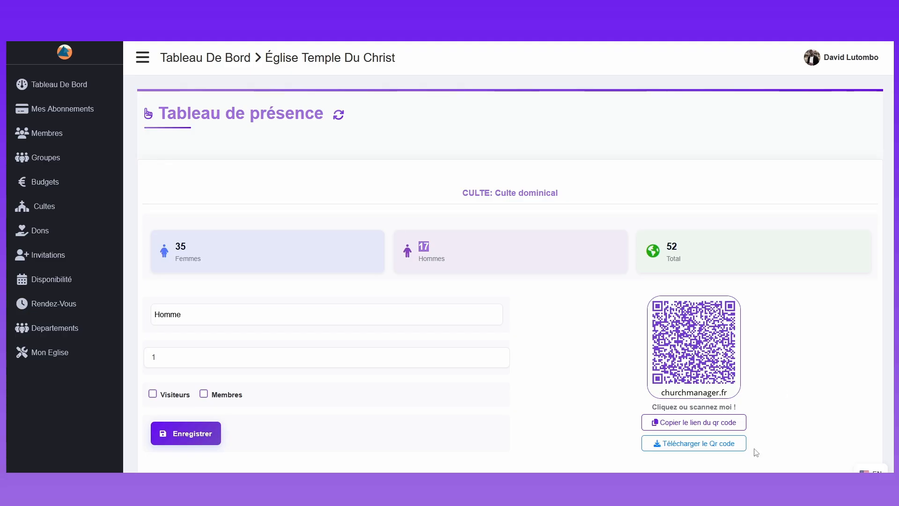
Download the attendance QR code and view the saved image 0349e6cf35173a10(1).png
click(688, 448)
click(517, 126)
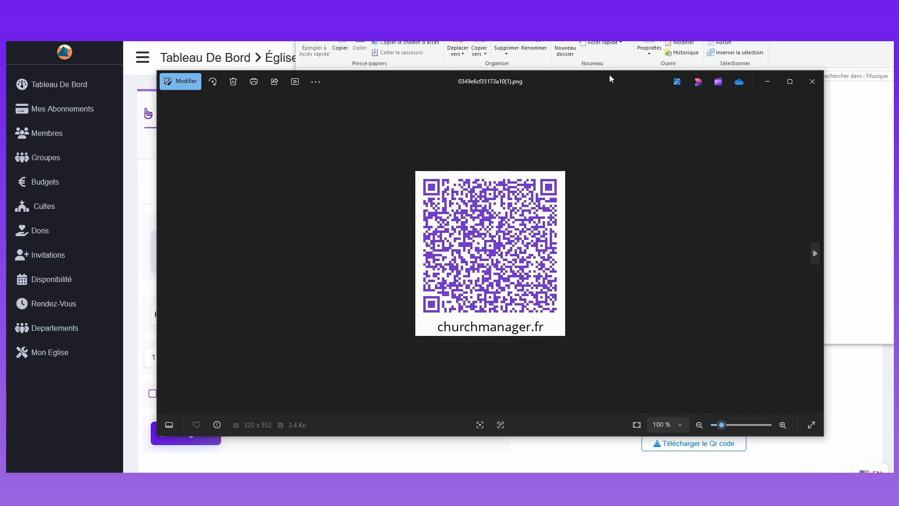
click(812, 81)
double_click(532, 126)
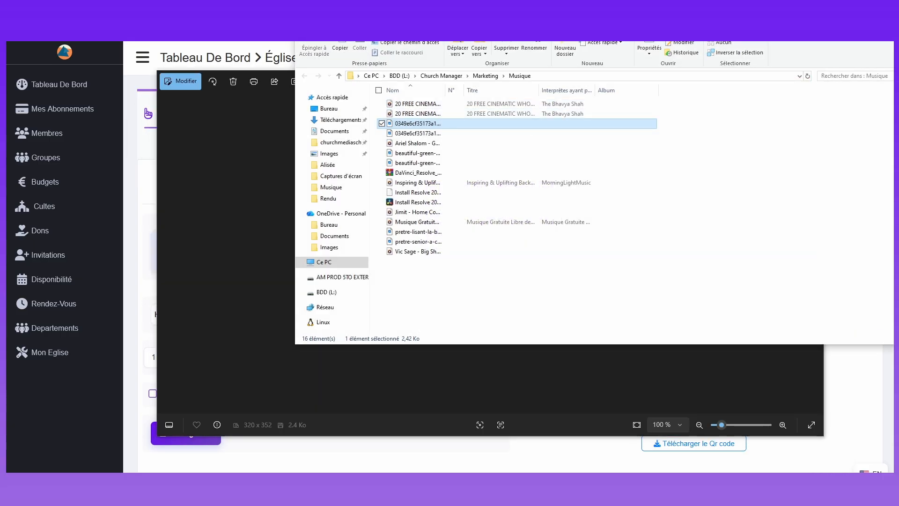
click(851, 5)
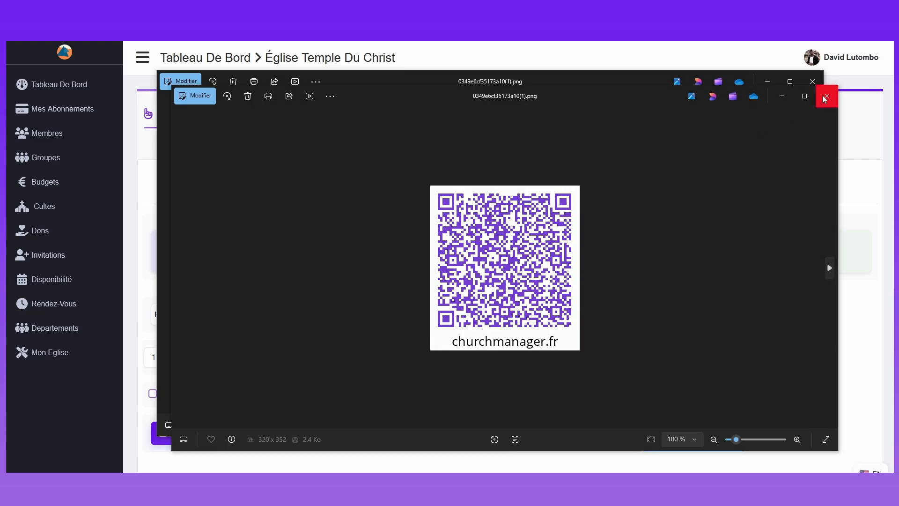
Dismiss the QR code image viewers and the file explorer to return to the attendance table
click(827, 96)
click(812, 82)
click(852, 14)
click(874, 74)
click(766, 81)
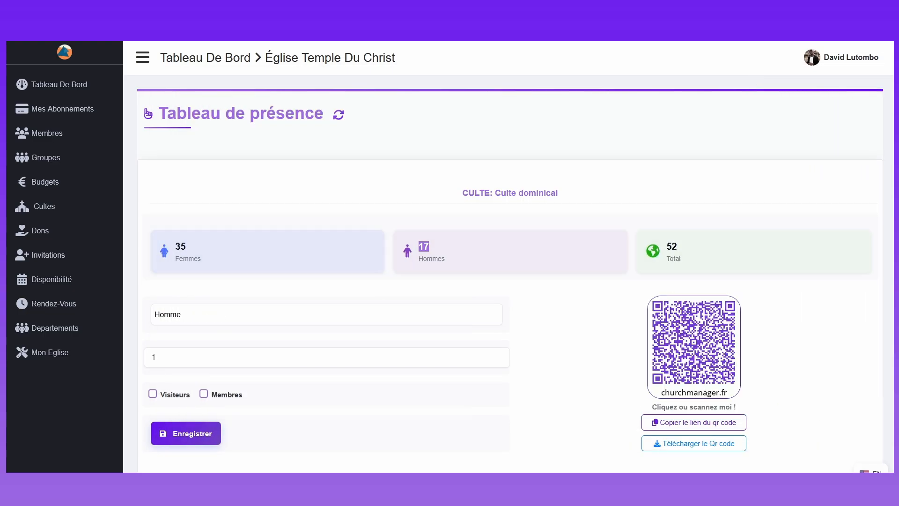
Return to the dashboard and open the details of the Culte dominical of 17/10/2025 from the services list
click(88, 93)
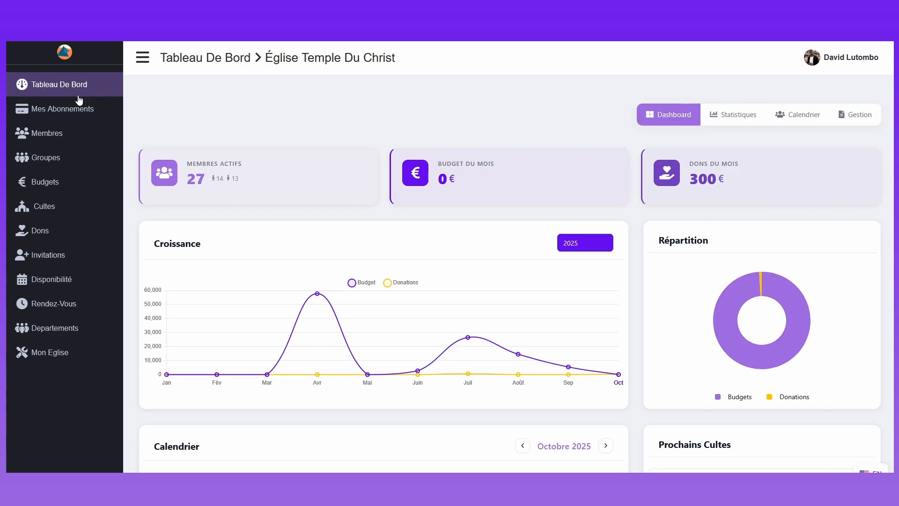
click(52, 212)
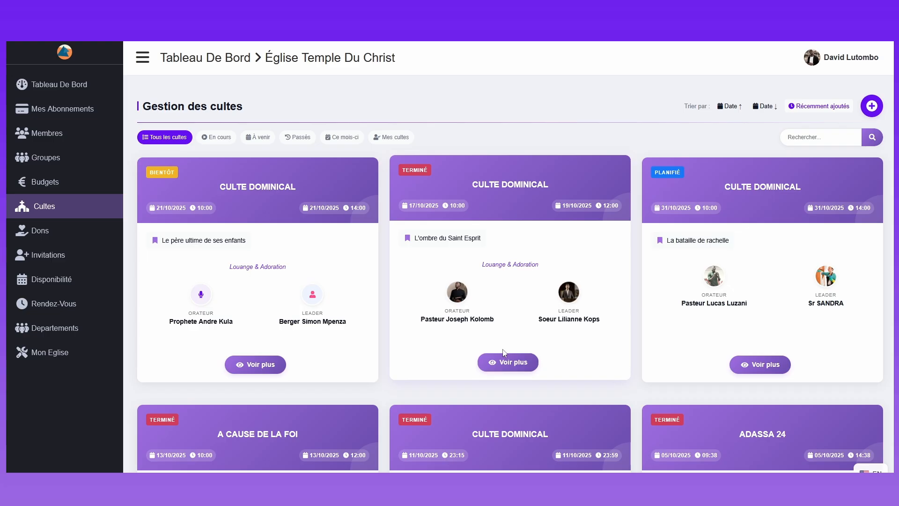
click(520, 365)
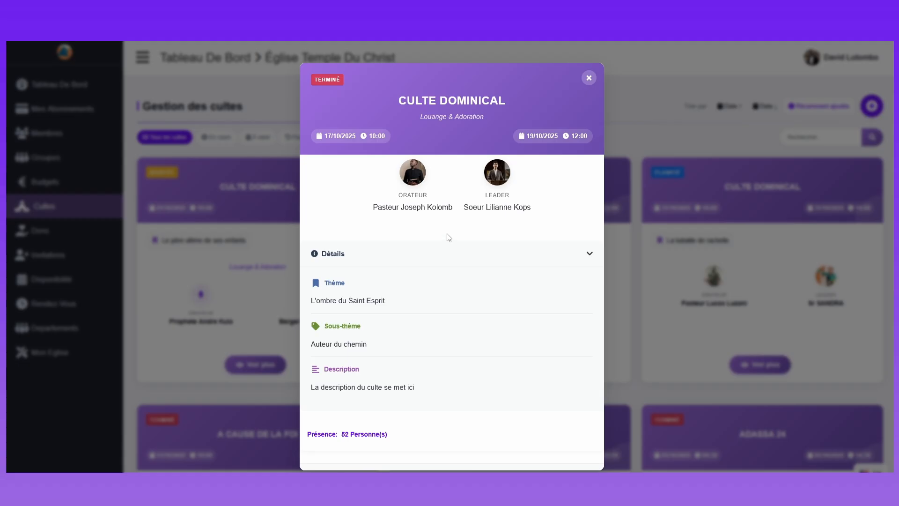
Collapse the service's Détails section and highlight its Présence figure
click(448, 257)
click(456, 266)
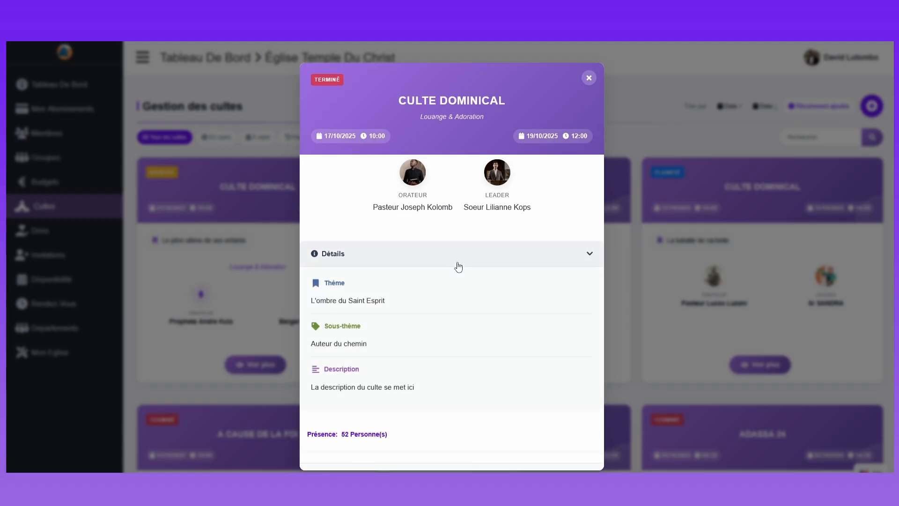
click(457, 260)
click(452, 267)
click(428, 260)
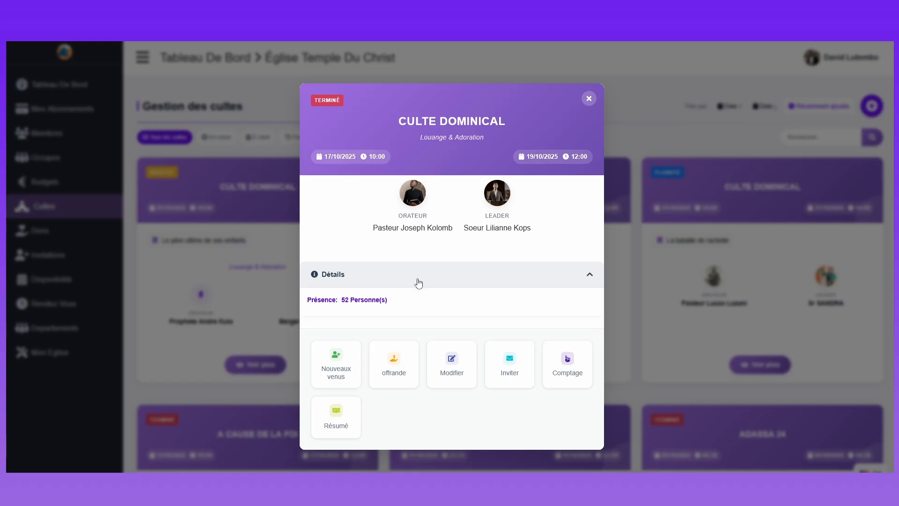
drag(304, 300, 406, 308)
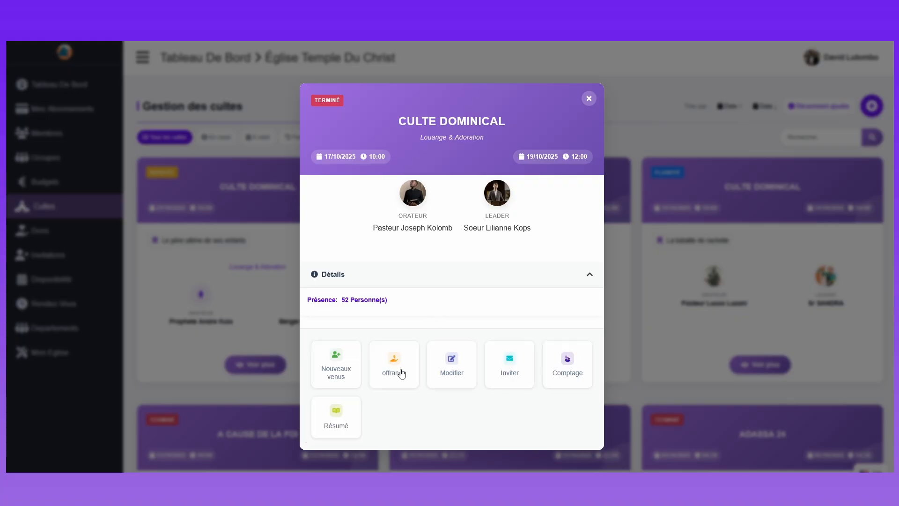
Open the service's attendance count, refresh the table and highlight the name of the service being counted
click(567, 362)
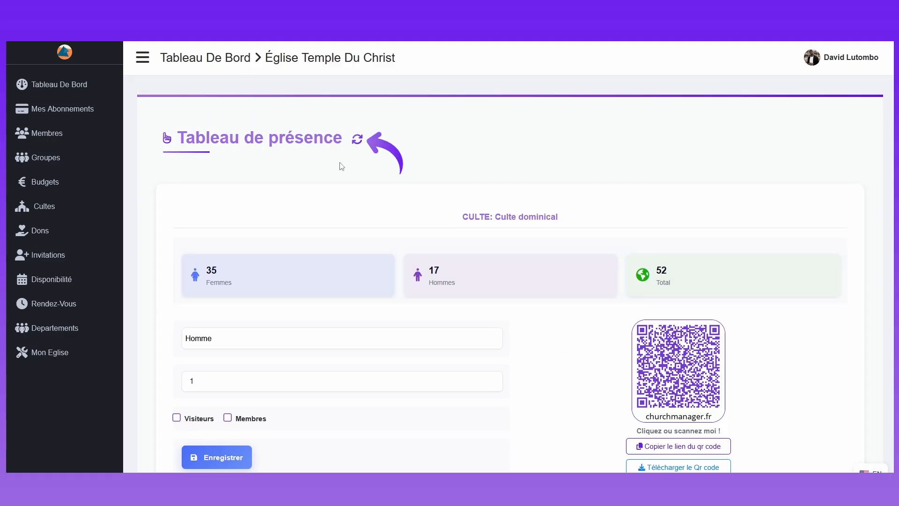
click(358, 142)
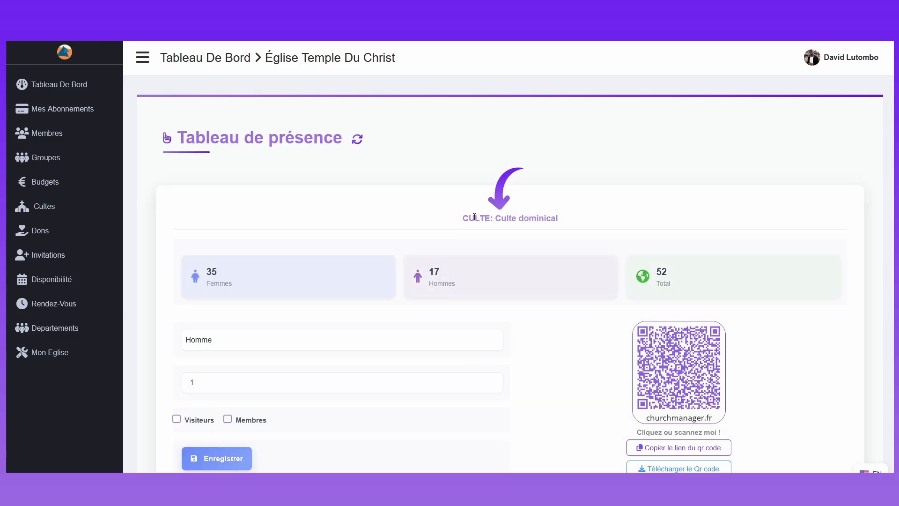
drag(456, 218, 562, 219)
click(565, 219)
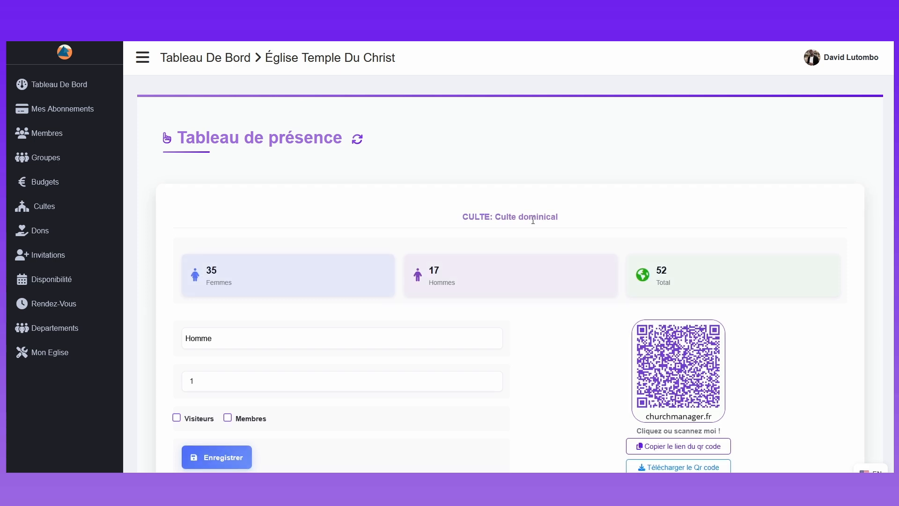
Record 3 attendees as Homme, try out the Visiteurs and Membres options, and save the entry
scroll(533, 229, down, 1)
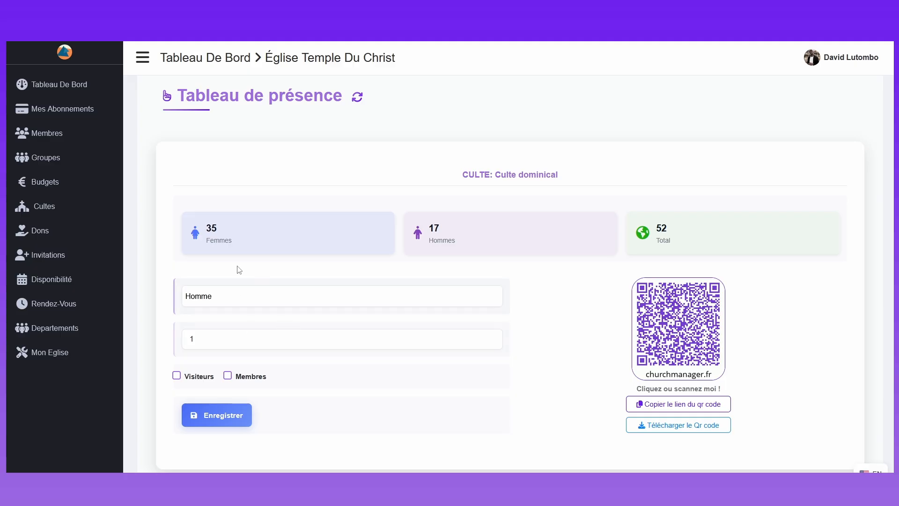
click(229, 302)
click(223, 329)
click(220, 303)
click(224, 315)
double_click(215, 339)
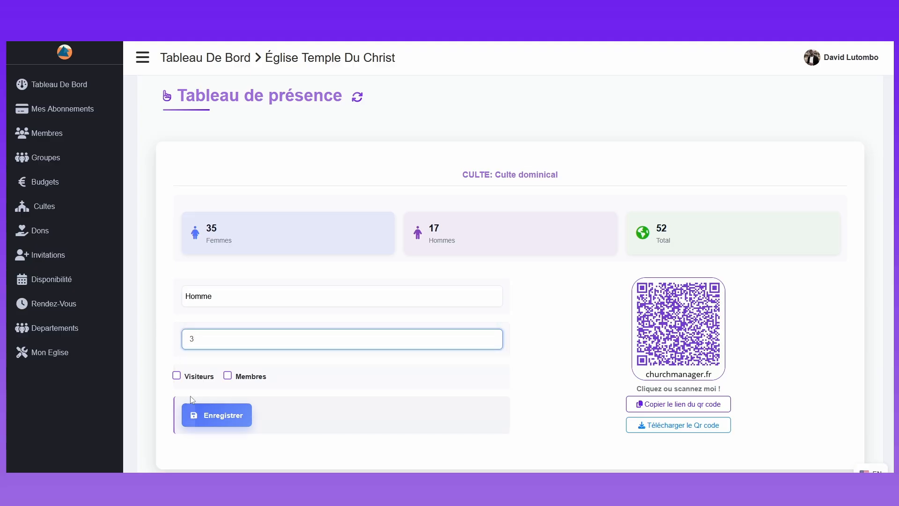
click(176, 376)
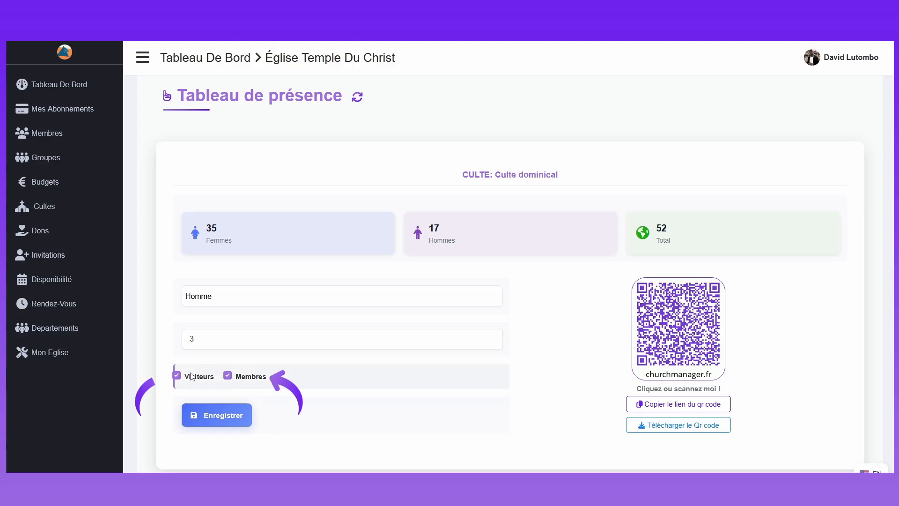
click(229, 378)
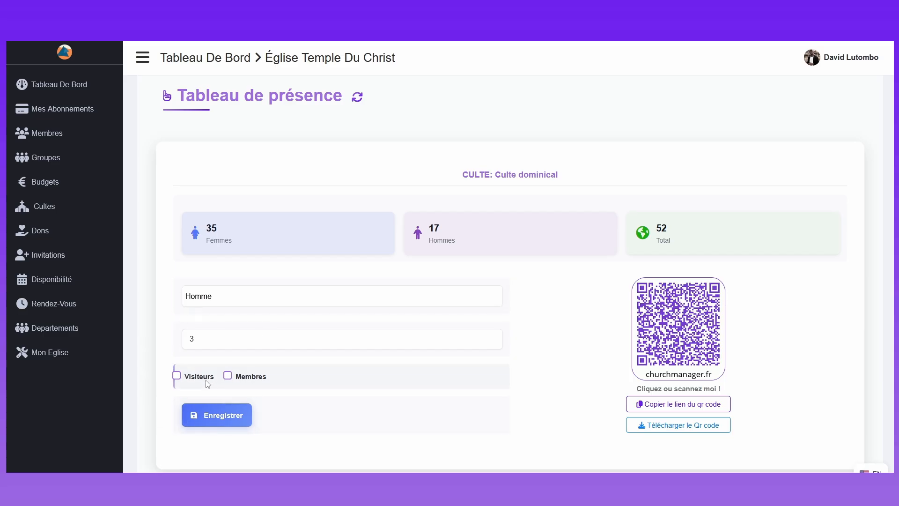
click(224, 416)
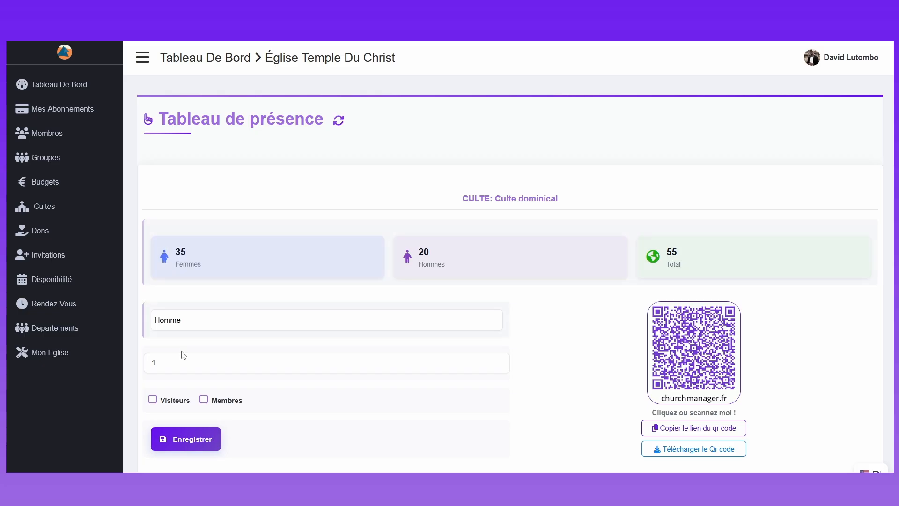
Record 23 attendees as Femme marked as Membres and save the entry
click(218, 402)
double_click(185, 365)
text(2)
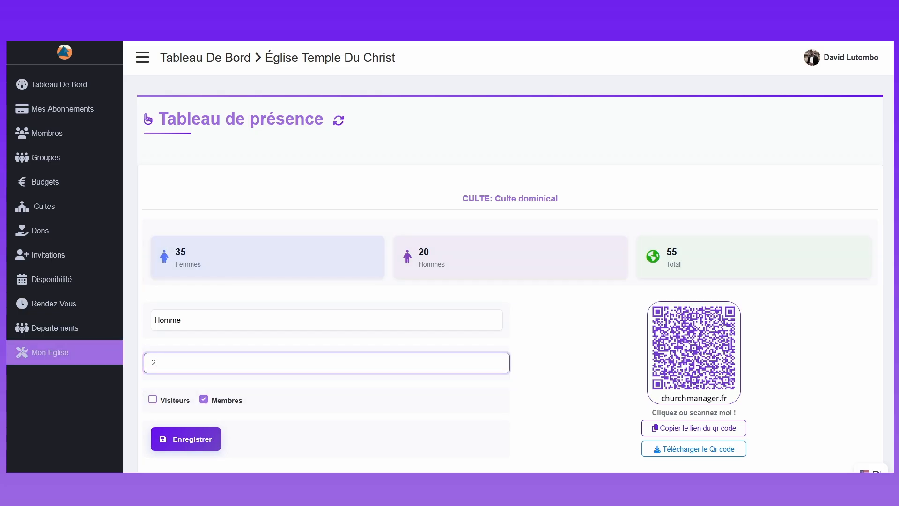
text(3)
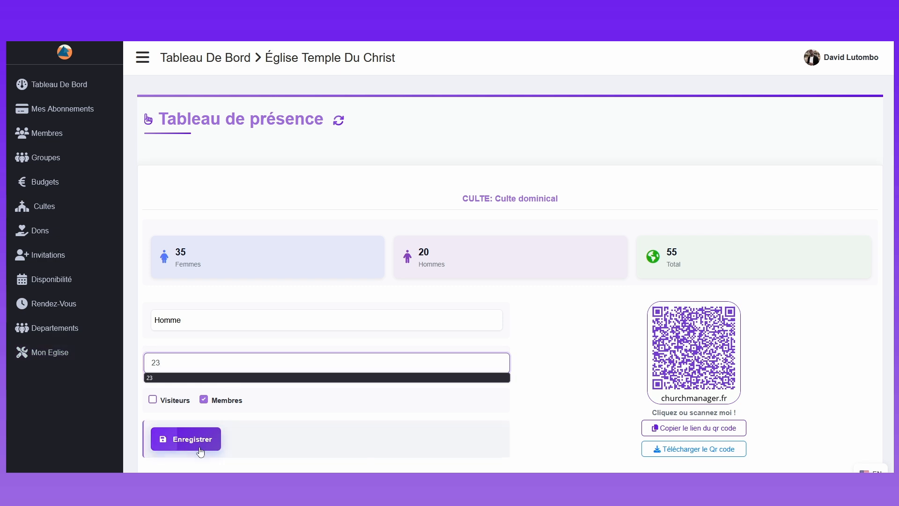
click(191, 323)
click(191, 353)
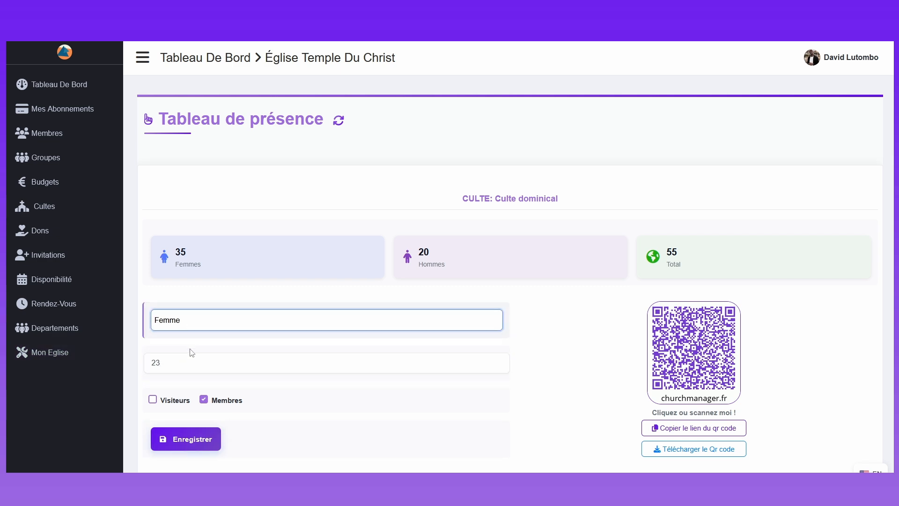
click(185, 437)
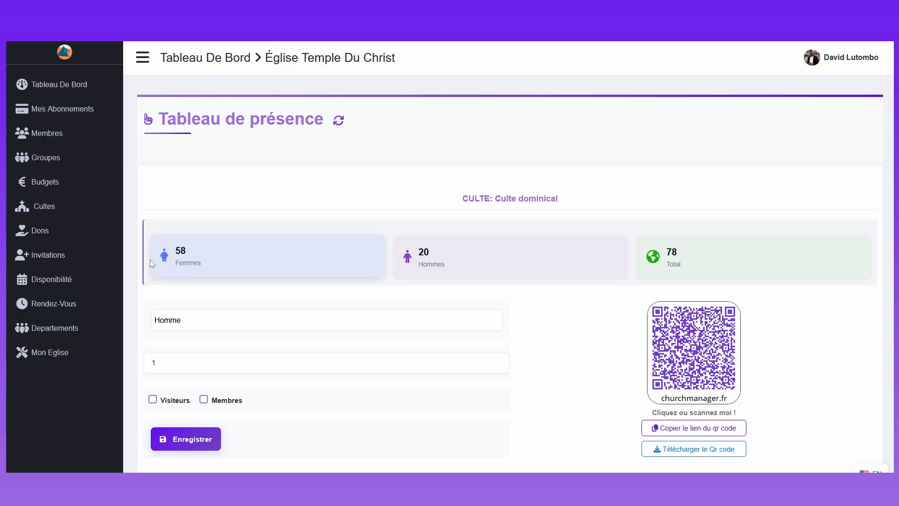
Record 5 attendees as Homme marked as Visiteurs and save the entry
click(179, 361)
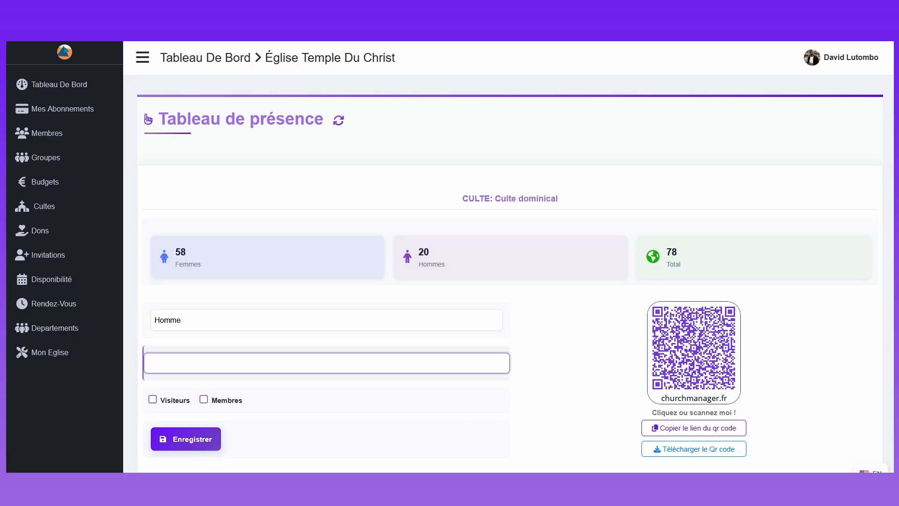
text(5)
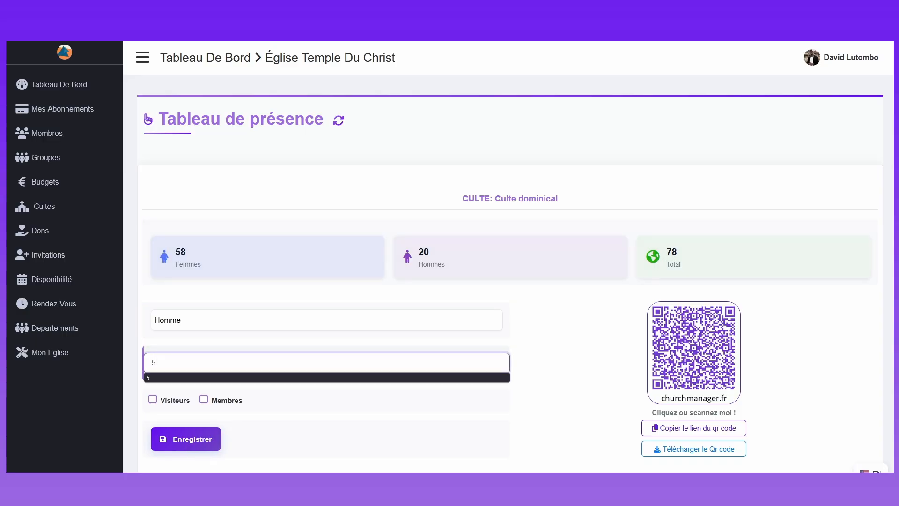
click(173, 401)
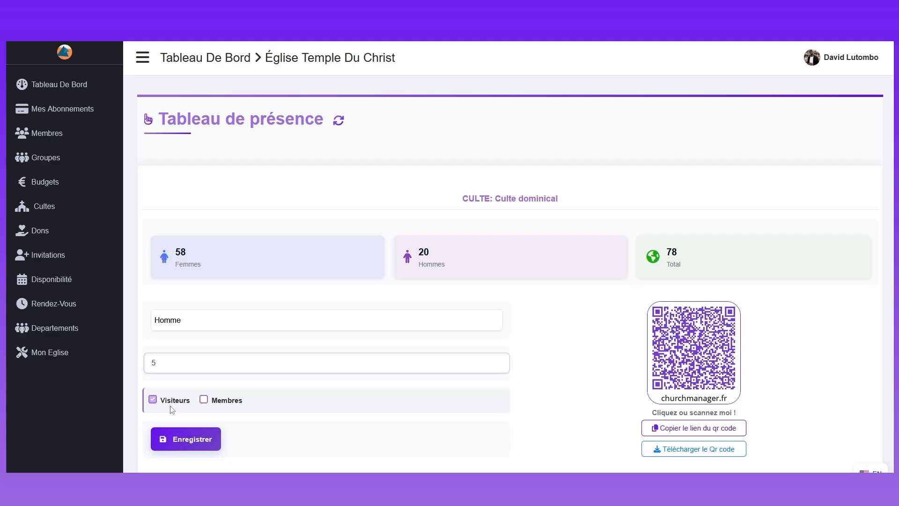
click(189, 444)
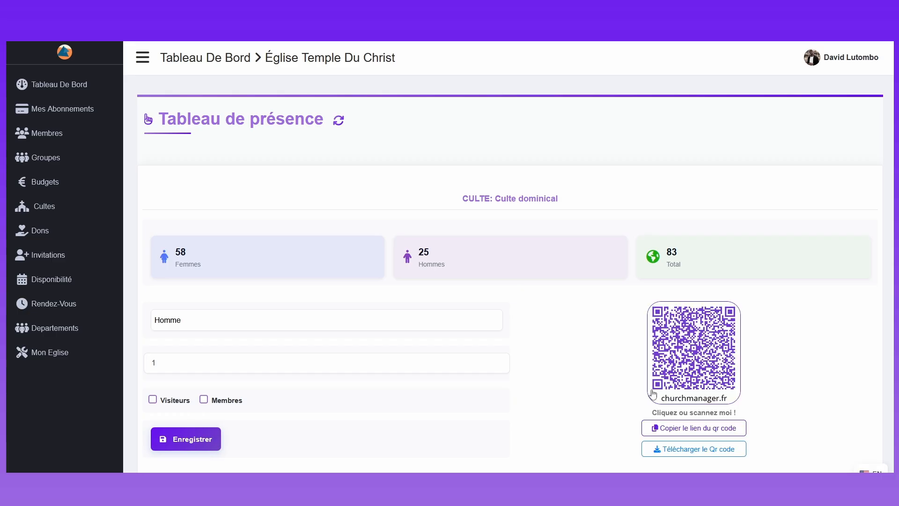
scroll(672, 384, down, 1)
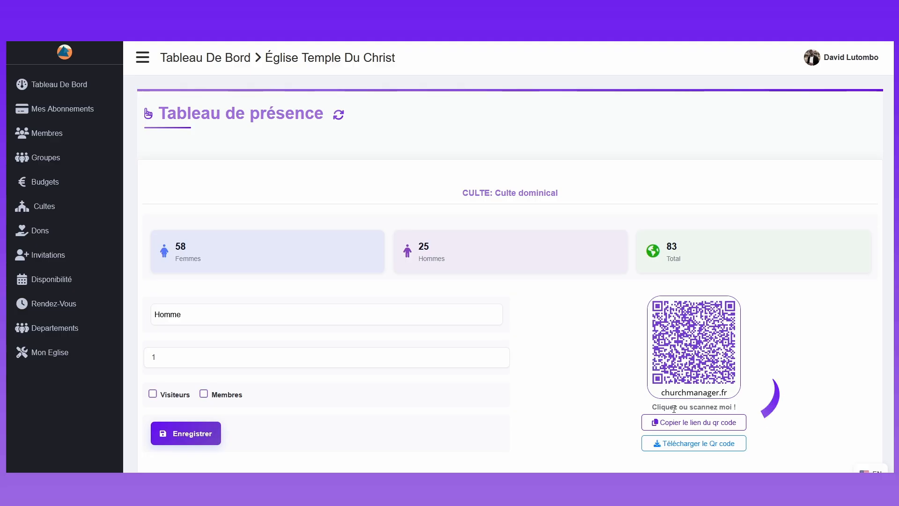
Copy the attendance QR code's link and download the QR code image
click(678, 423)
click(707, 428)
click(704, 424)
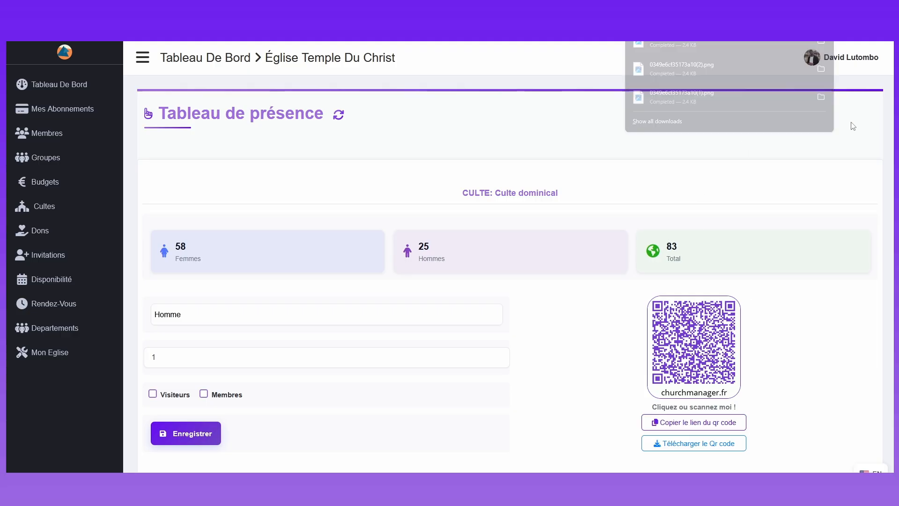
click(701, 449)
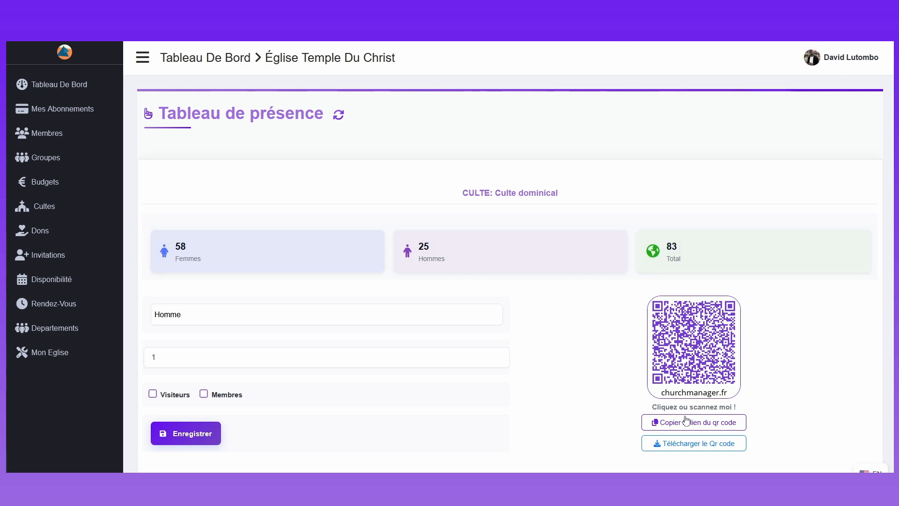
Open the counting page from the QR code, try the gender and status choices, and save an entry as Femme and Visiteur
click(686, 354)
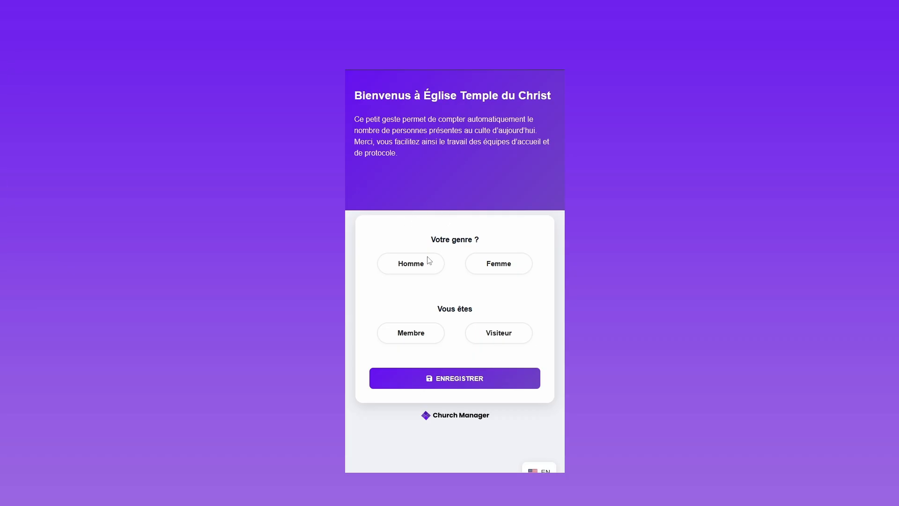
click(427, 269)
click(496, 269)
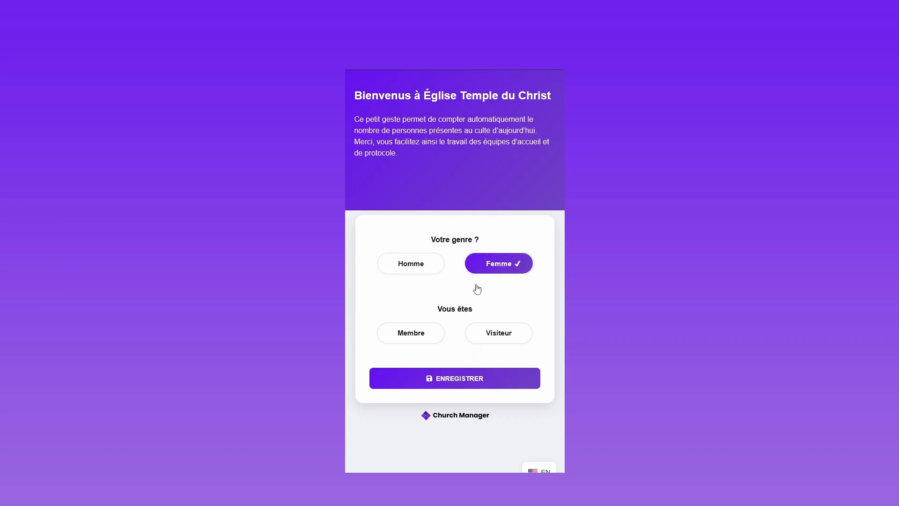
click(418, 337)
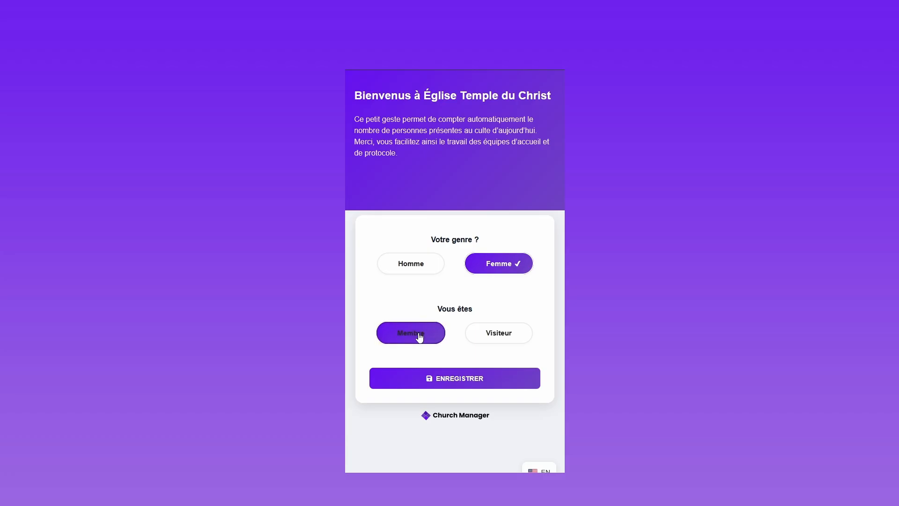
click(474, 337)
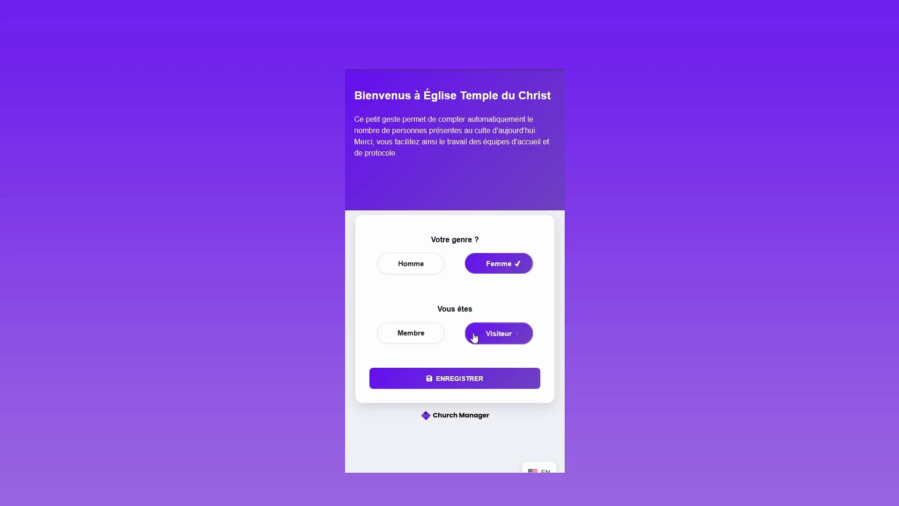
click(443, 382)
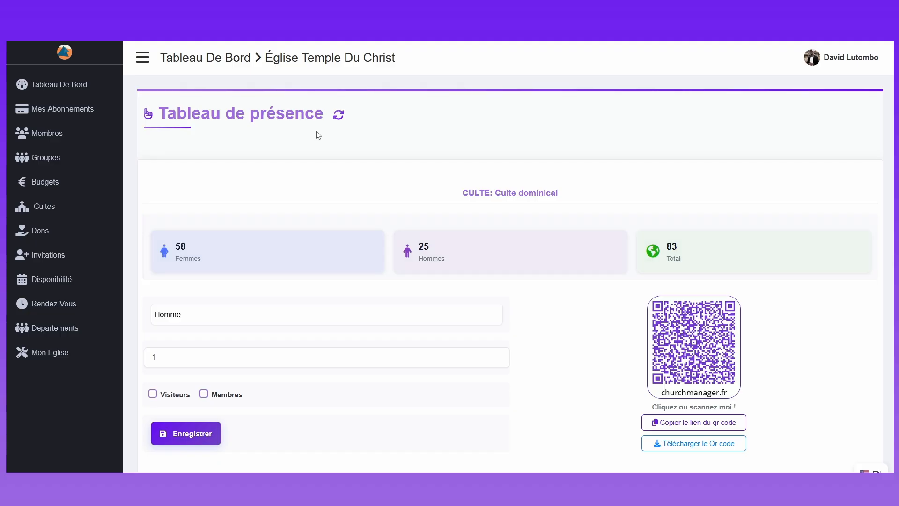
Refresh the attendance table, download the QR code image again and close its preview
click(336, 121)
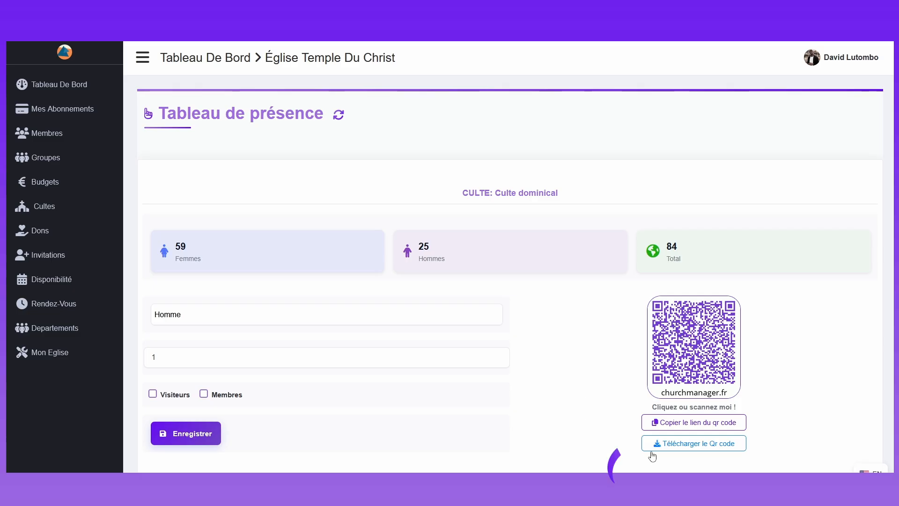
click(688, 448)
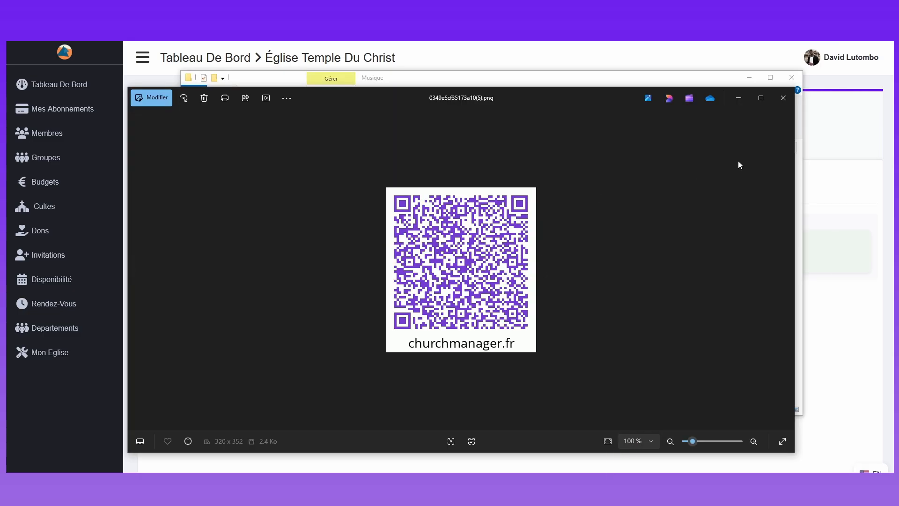
click(784, 98)
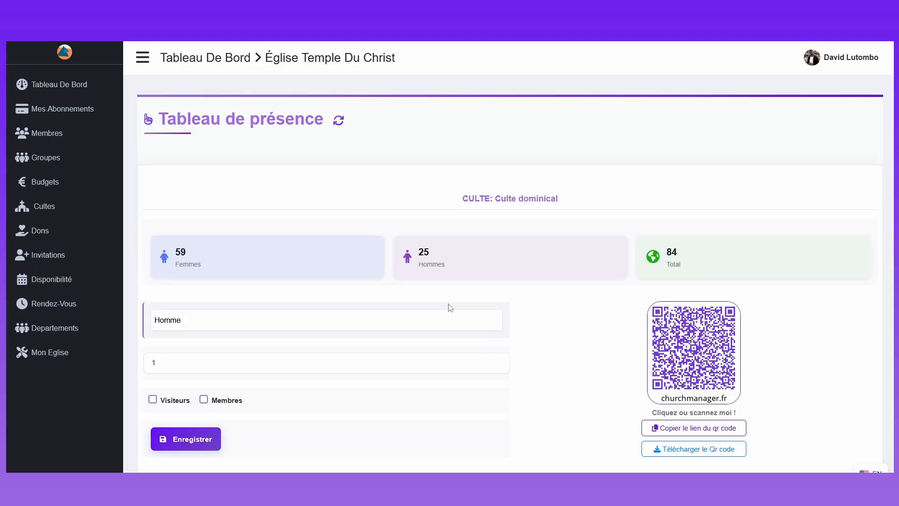
Look through the gender choices of the count form, keeping Homme, and refresh the attendance table
click(284, 327)
click(251, 353)
click(252, 326)
click(252, 338)
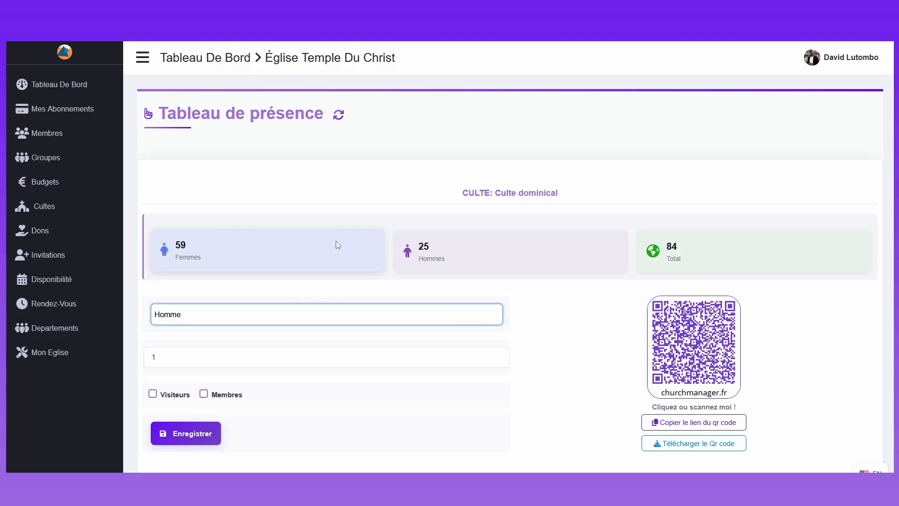
click(335, 118)
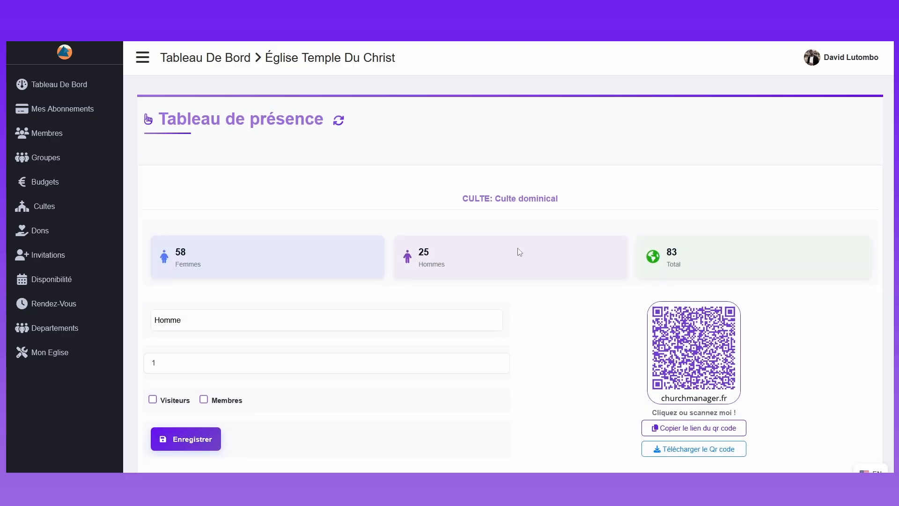
click(335, 119)
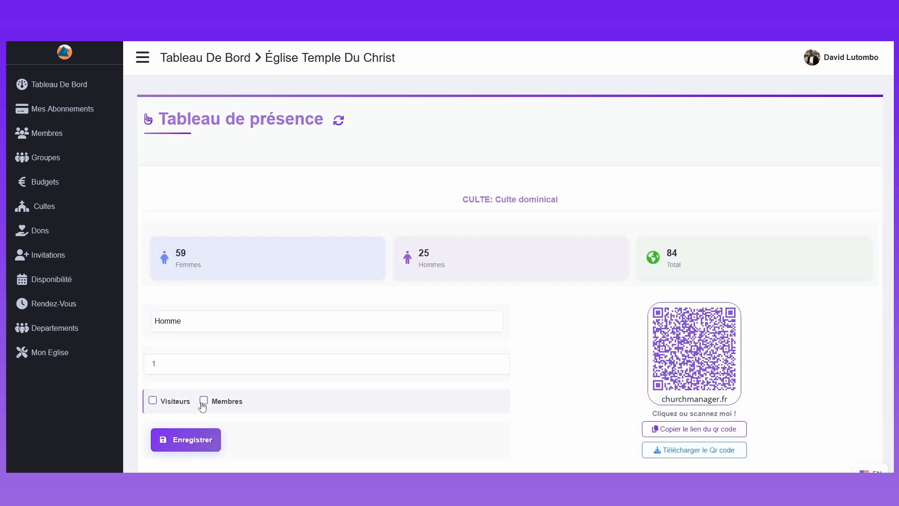
Try out the Visiteurs option, copy the QR code's link and open the counting page from the QR code
click(153, 402)
click(675, 434)
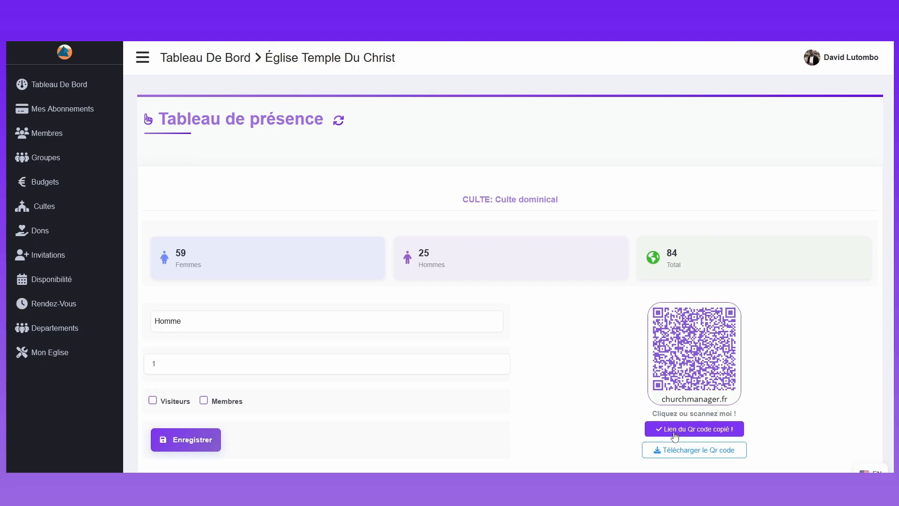
click(665, 338)
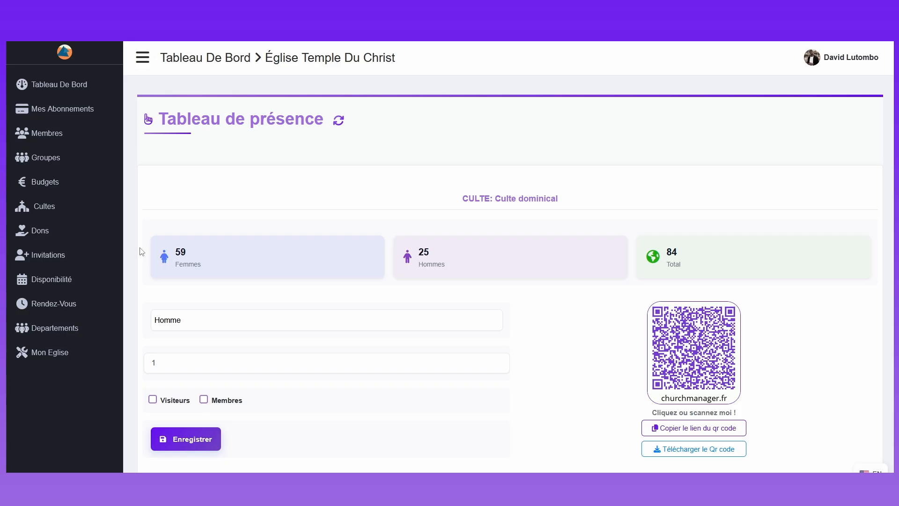
Open the attendance count of the Culte dominical starting 17/10/2025 from the list of services, collapsing its details
click(37, 208)
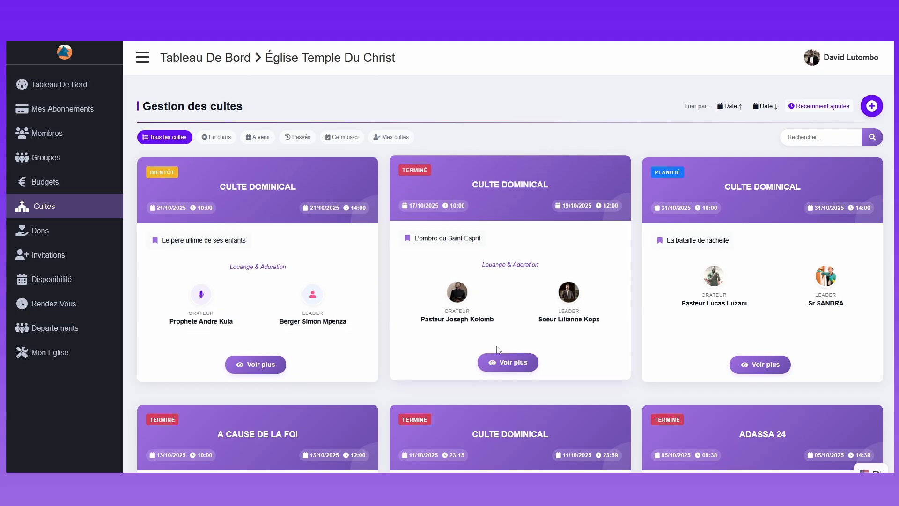
click(506, 361)
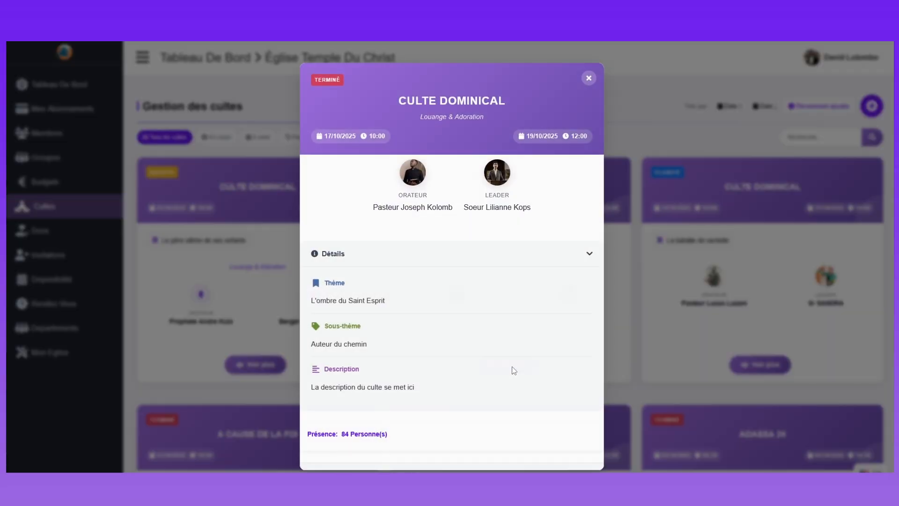
click(503, 259)
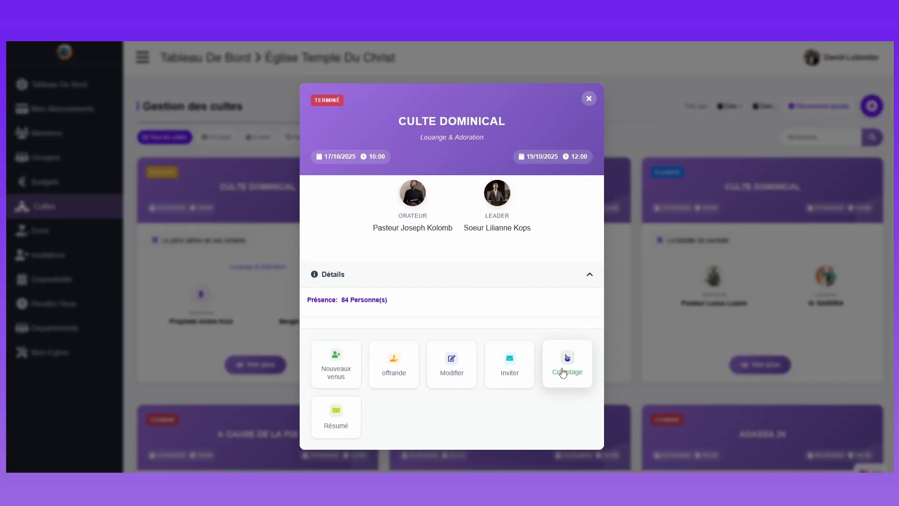
click(566, 373)
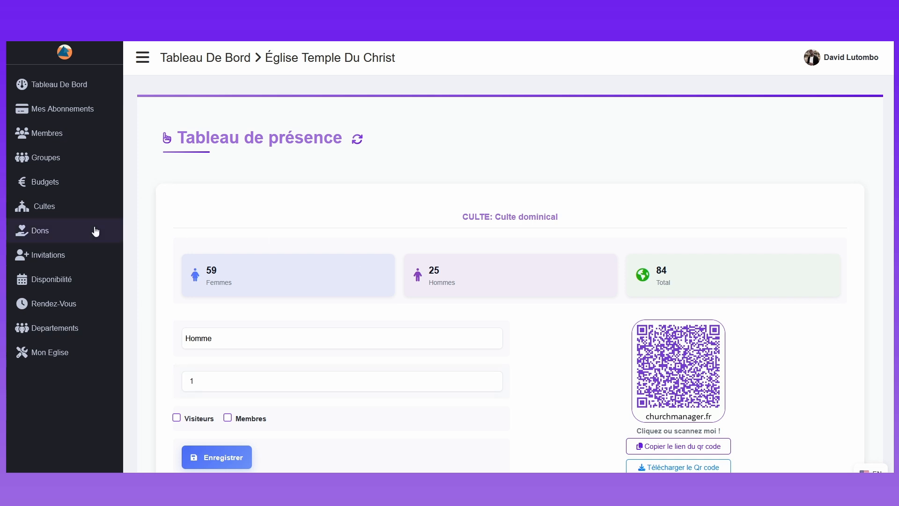
Return to the list of services and open the attendance count of the Culte dominical on 21/10/2025
click(99, 207)
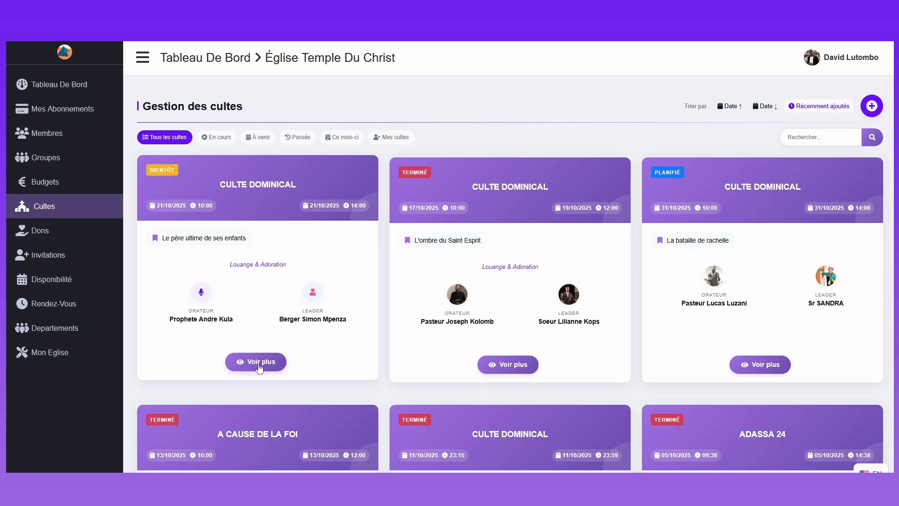
click(268, 373)
click(474, 251)
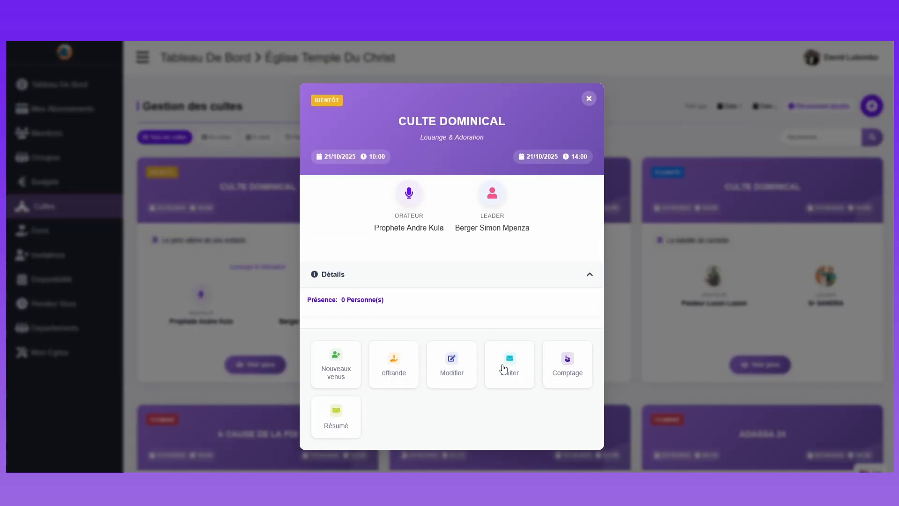
click(566, 377)
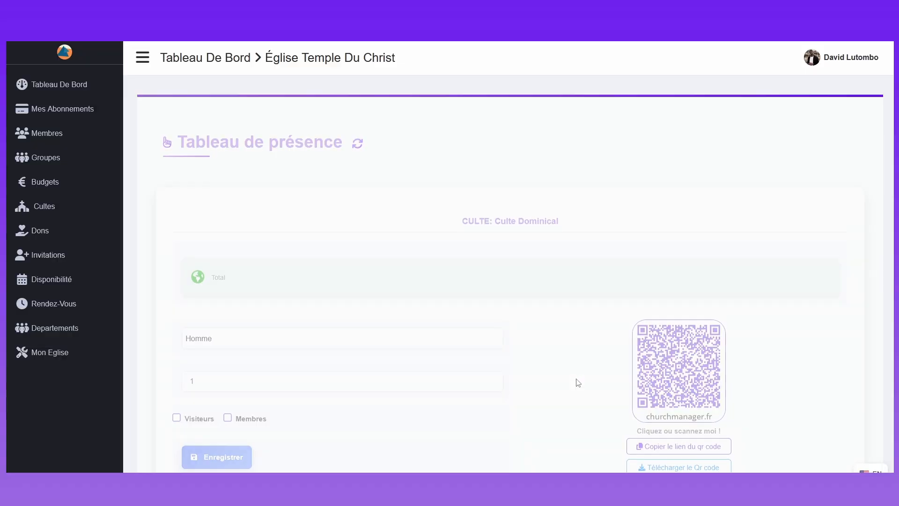
Return to the list of services and open the attendance count of the Culte dominical on 31/10/2025
click(48, 209)
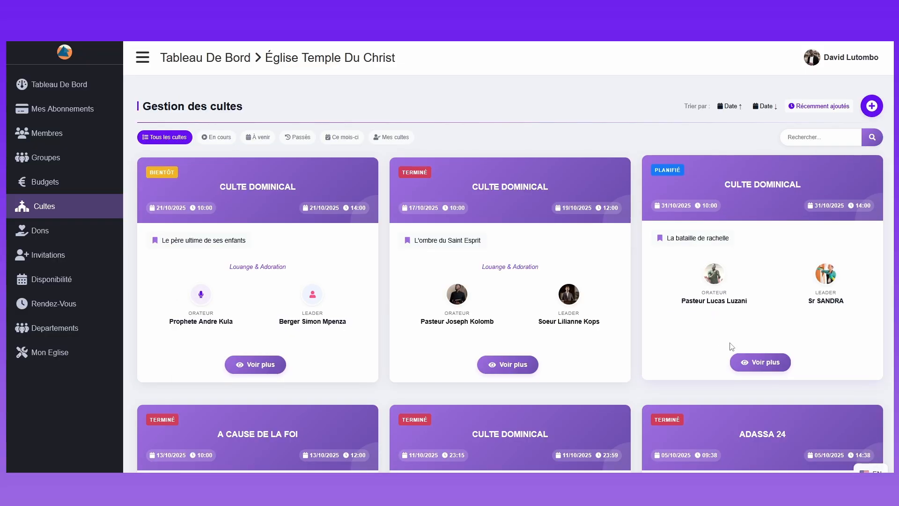
click(760, 362)
click(562, 245)
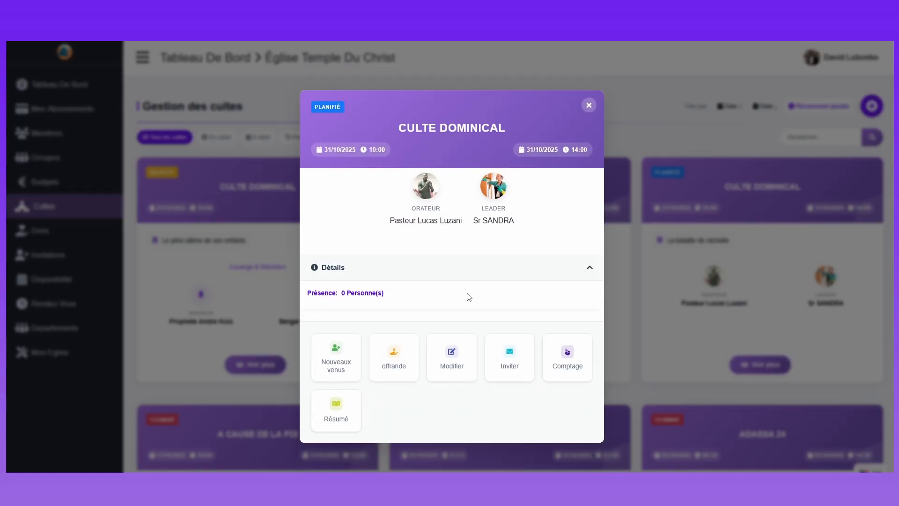
click(560, 370)
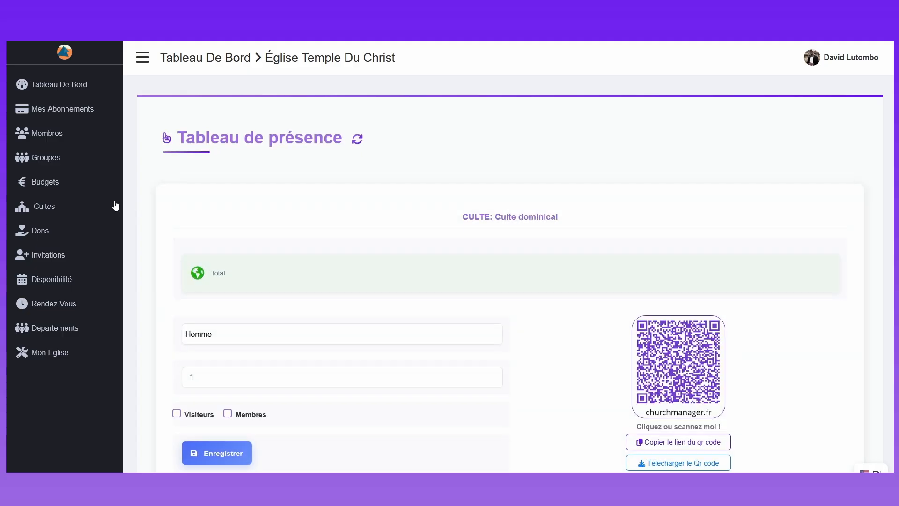
Reopen the information of the Culte dominical starting 17/10/2025 and collapse its details to check the attendance
click(41, 206)
click(508, 364)
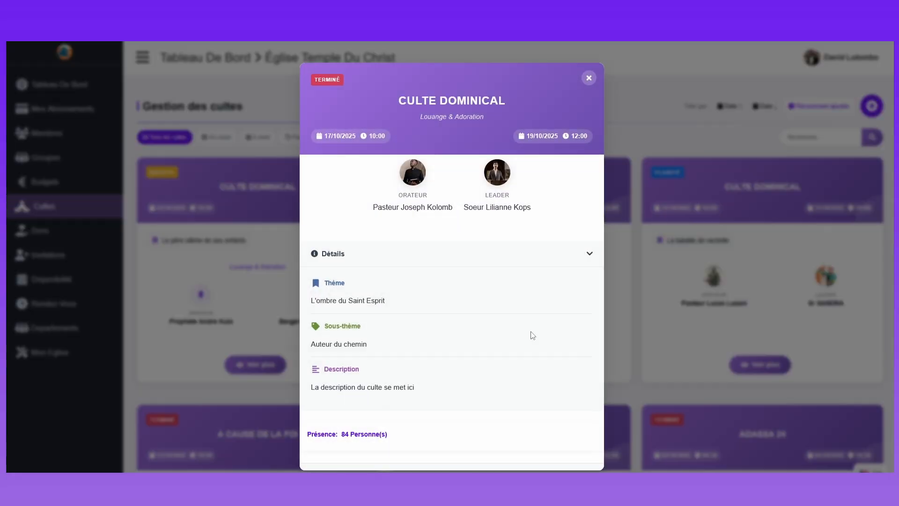
click(576, 258)
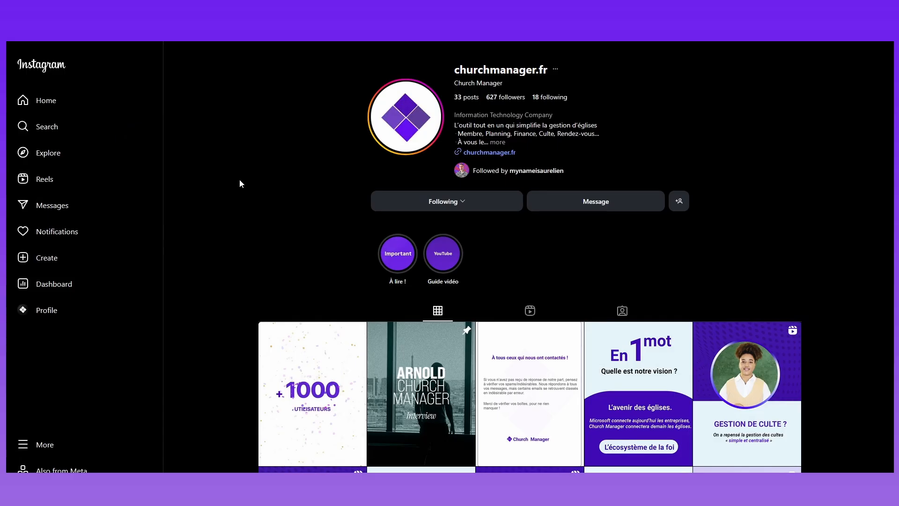
Switch to Instagram and look through the posts on the churchmanager.fr profile
scroll(239, 180, down, 4)
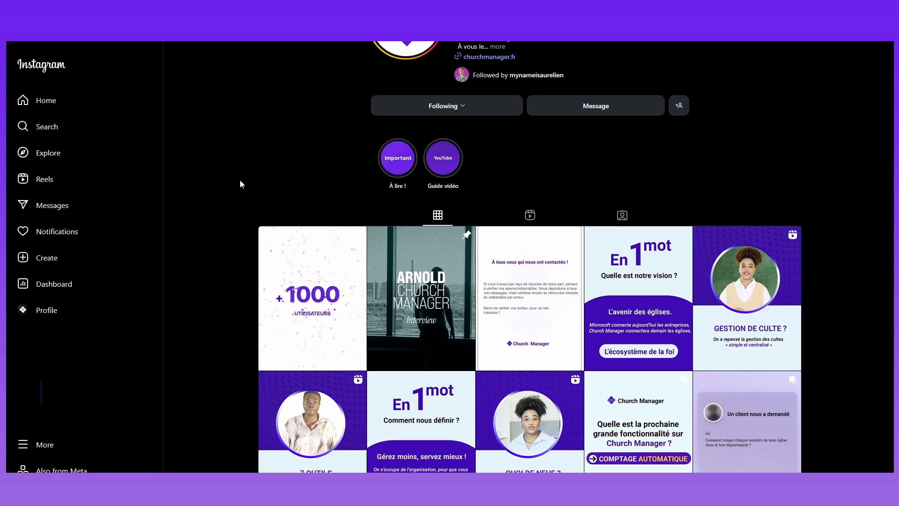
scroll(240, 184, down, 5)
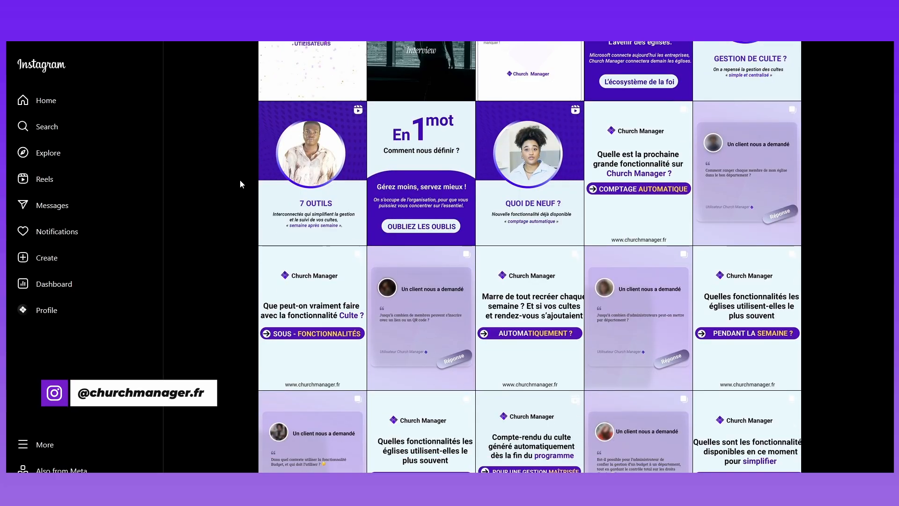
scroll(240, 184, down, 2)
scroll(240, 184, up, 2)
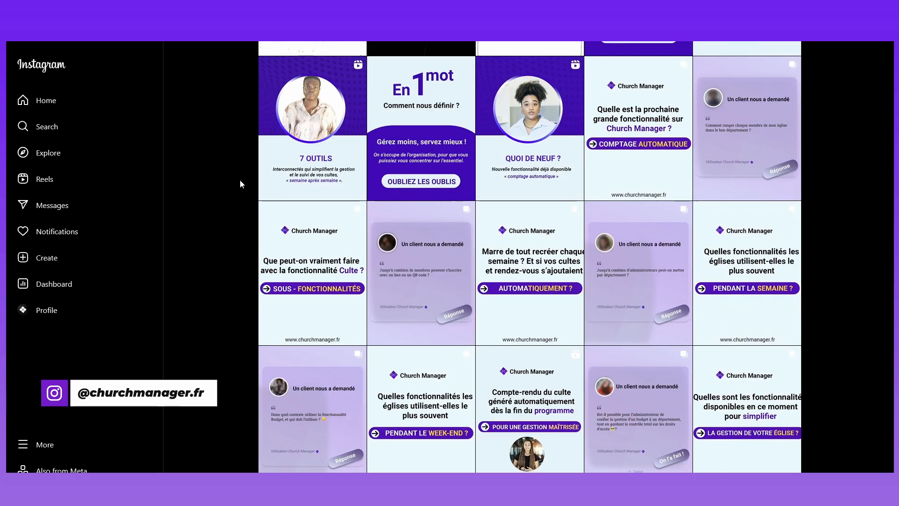
scroll(239, 184, up, 3)
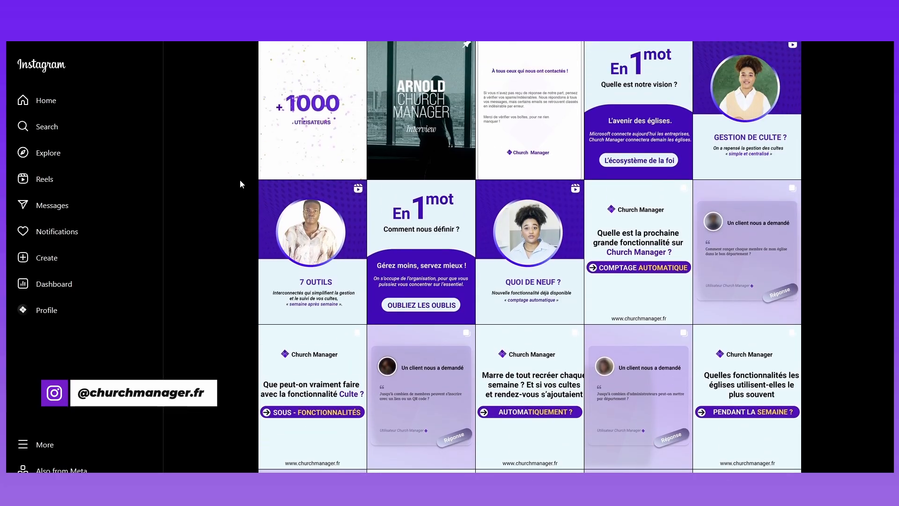
scroll(239, 184, up, 5)
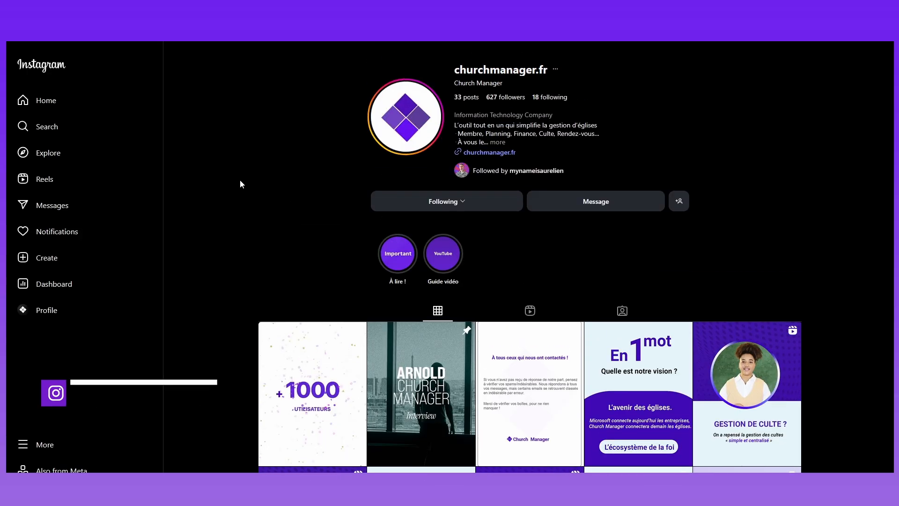